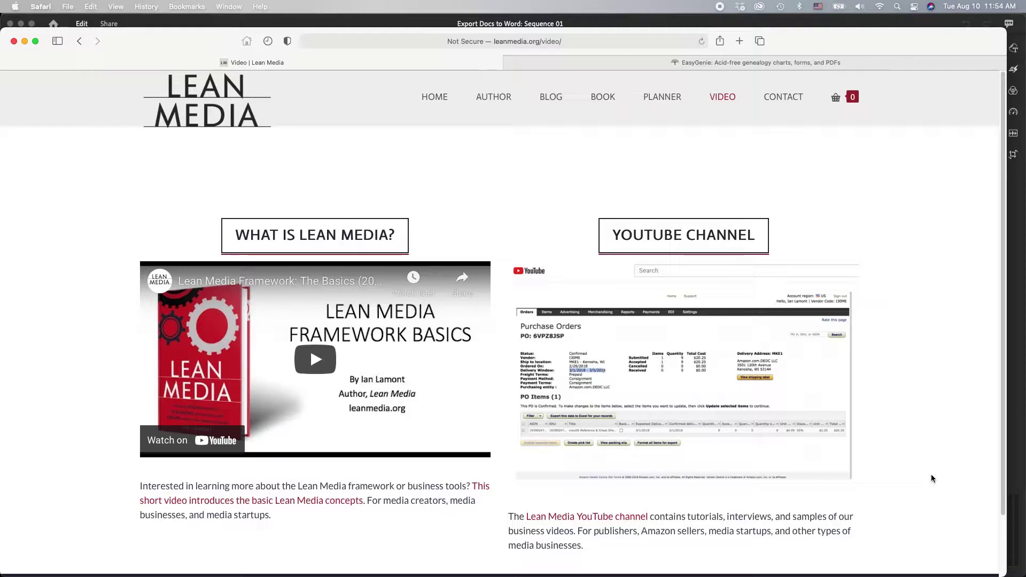
- Switch to Premiere Rush and open the Export Docs to Word project from the projects overview
key("super+Tab")
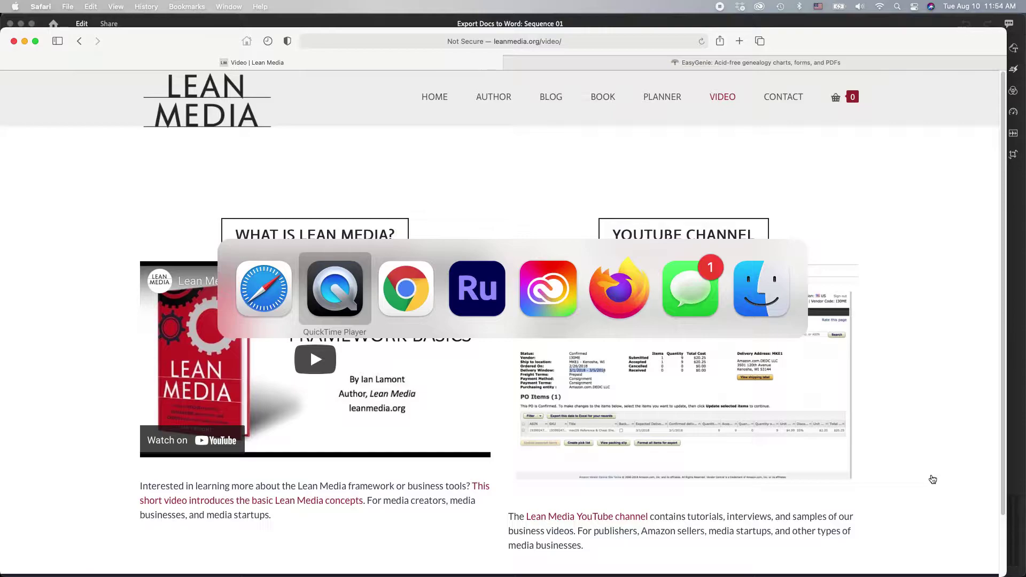
key("super+Tab")
key("super+Tab")
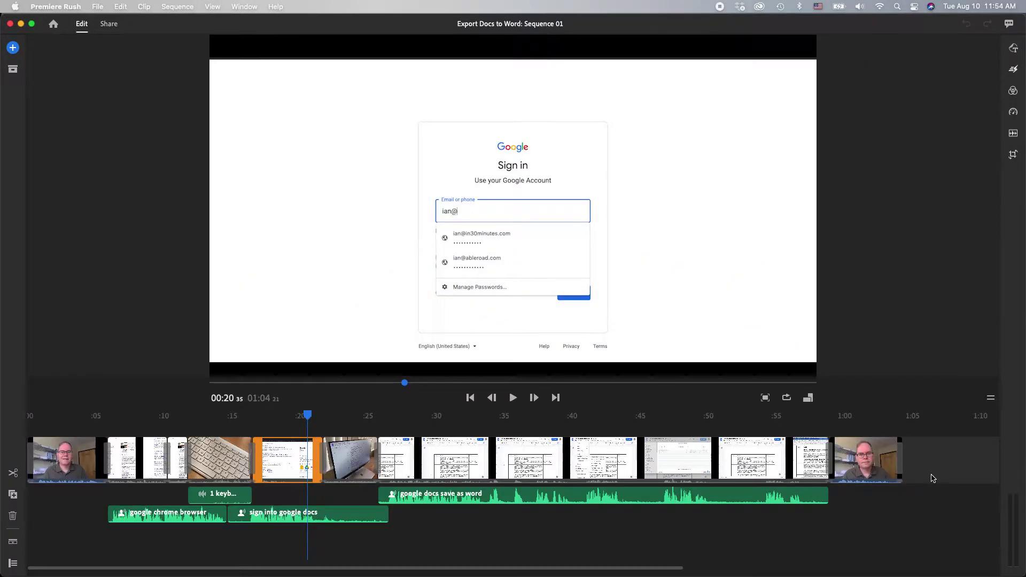
left_click(52, 25)
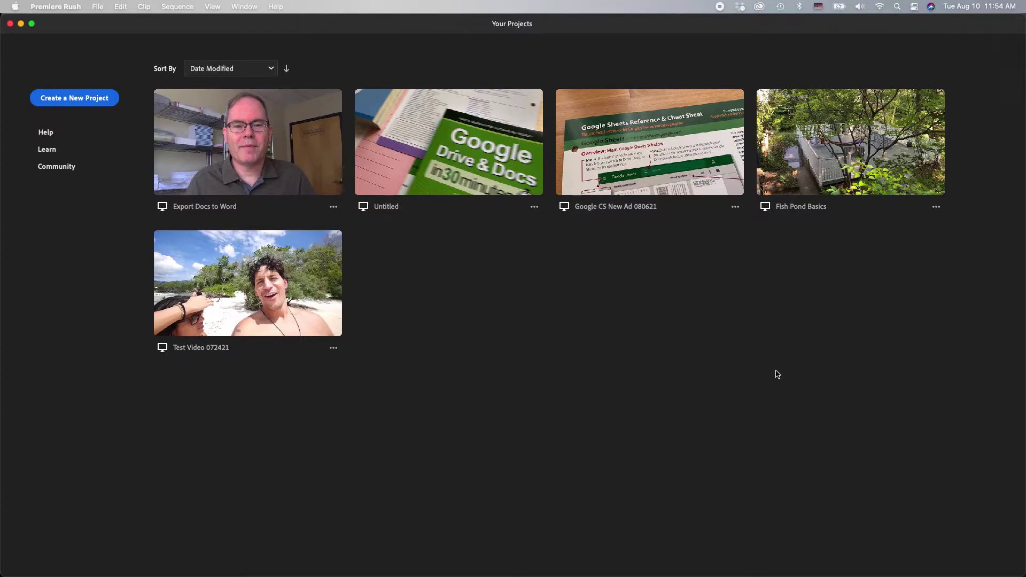
left_click(230, 142)
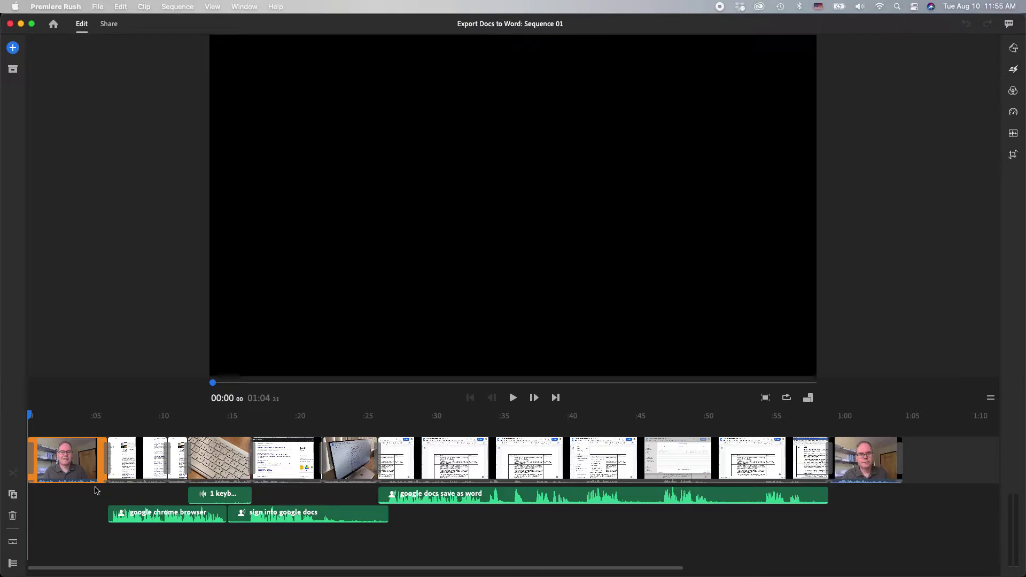
- Look through the first three clips on the timeline and preview the sequence from about 3 seconds into the keyboard clip
left_click(81, 465)
left_click(145, 460)
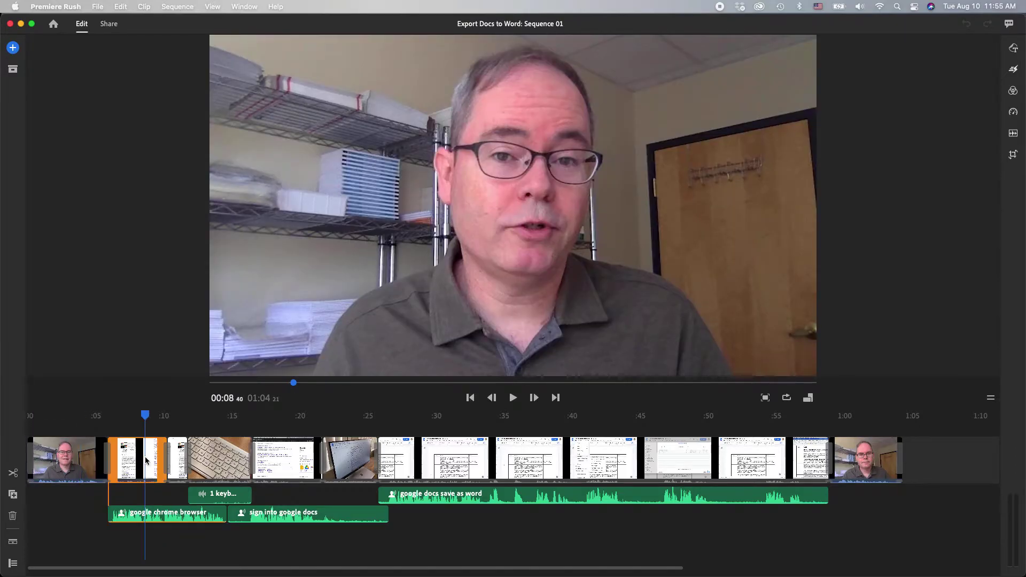
left_click(209, 460)
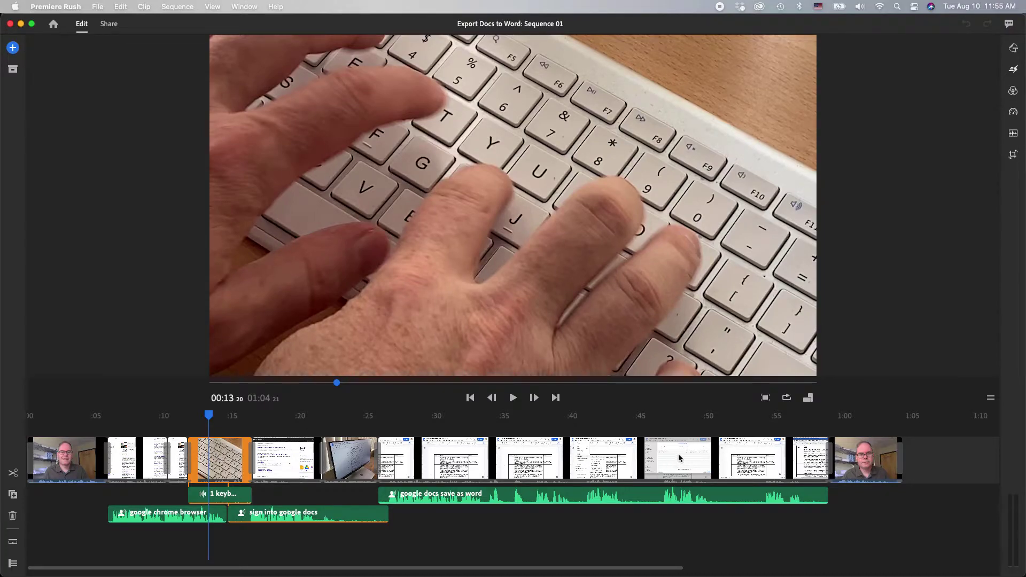
left_click_drag(208, 416, 77, 415)
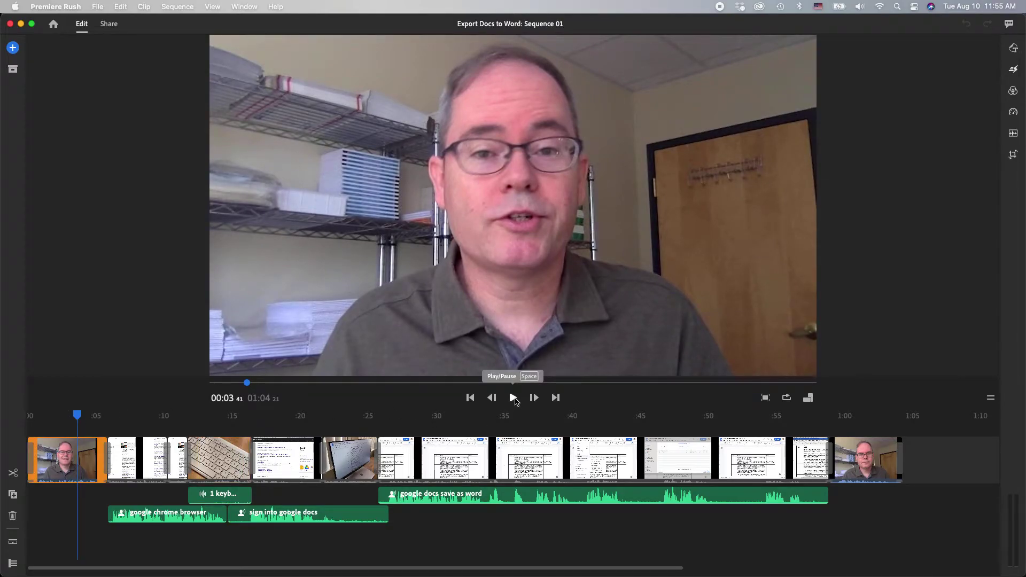
left_click(513, 399)
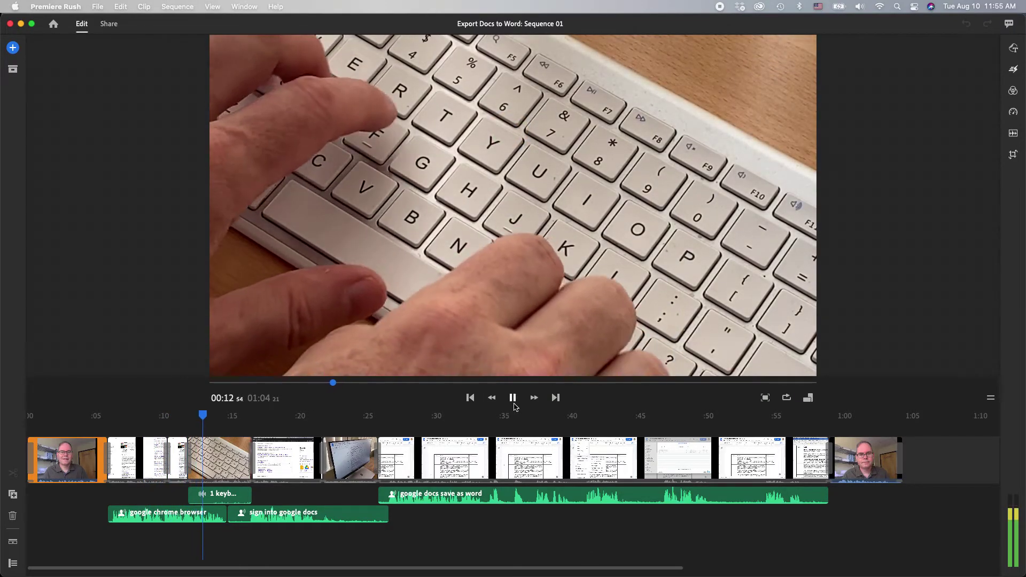
left_click(514, 402)
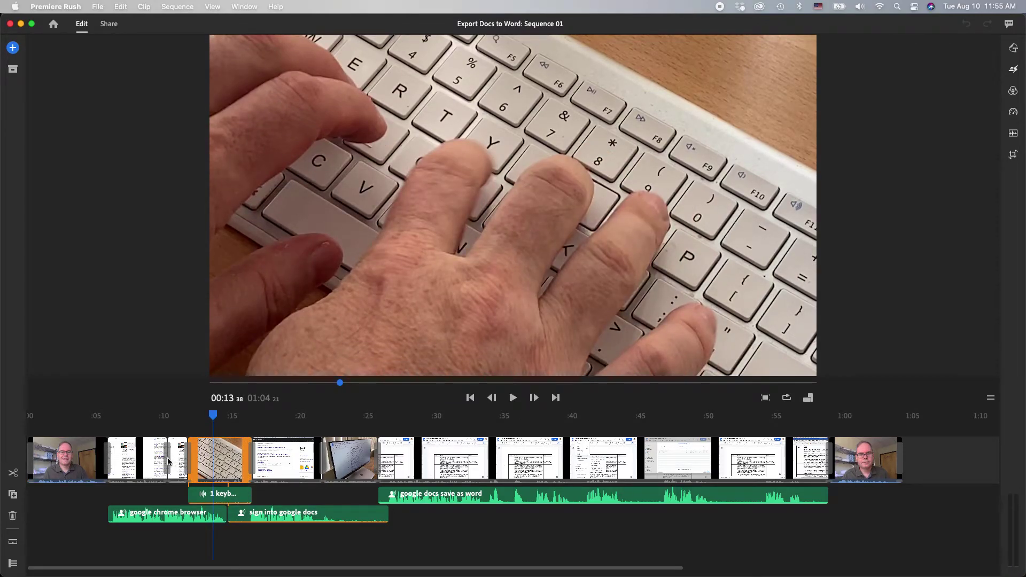
- Review the available transition effects and the audio settings of the keyboard video clip
left_click(1016, 71)
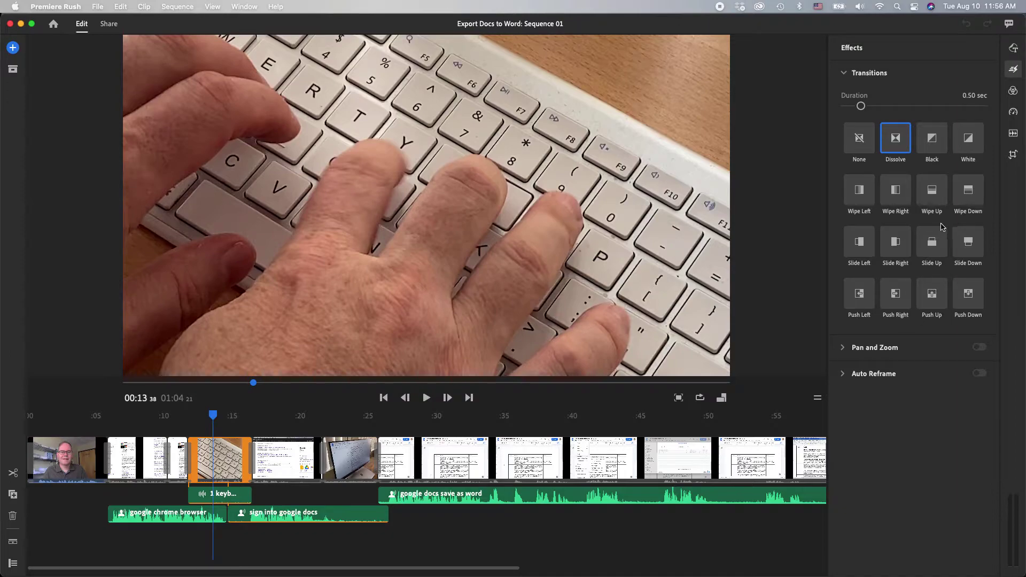
mouse_move(845, 351)
left_click(1014, 133)
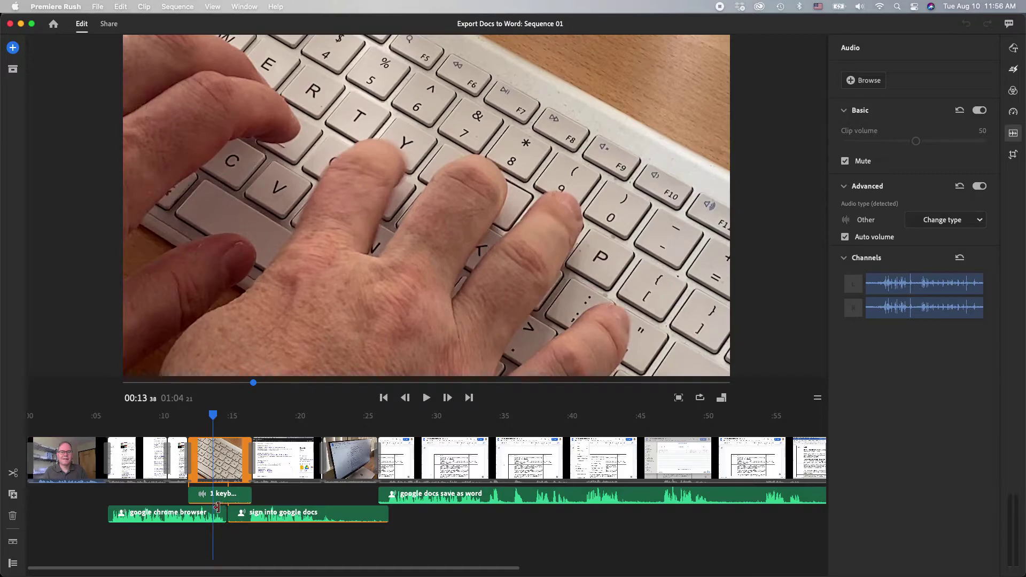
- Mute the track holding the google chrome browser and sign into google docs narration, and raise the keyboard audio clip's volume to 54 during playback
left_click(235, 496)
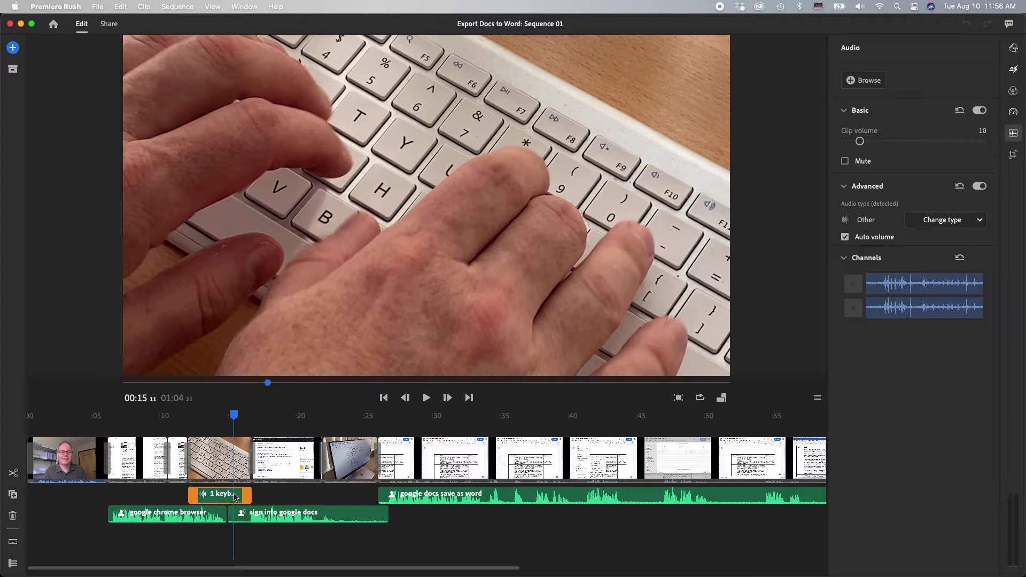
left_click(13, 563)
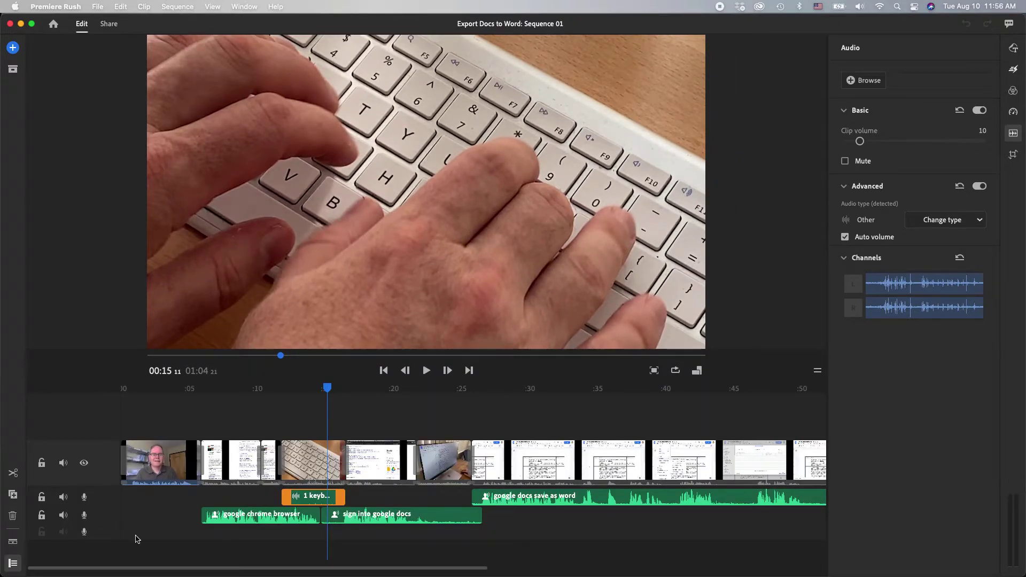
left_click(63, 516)
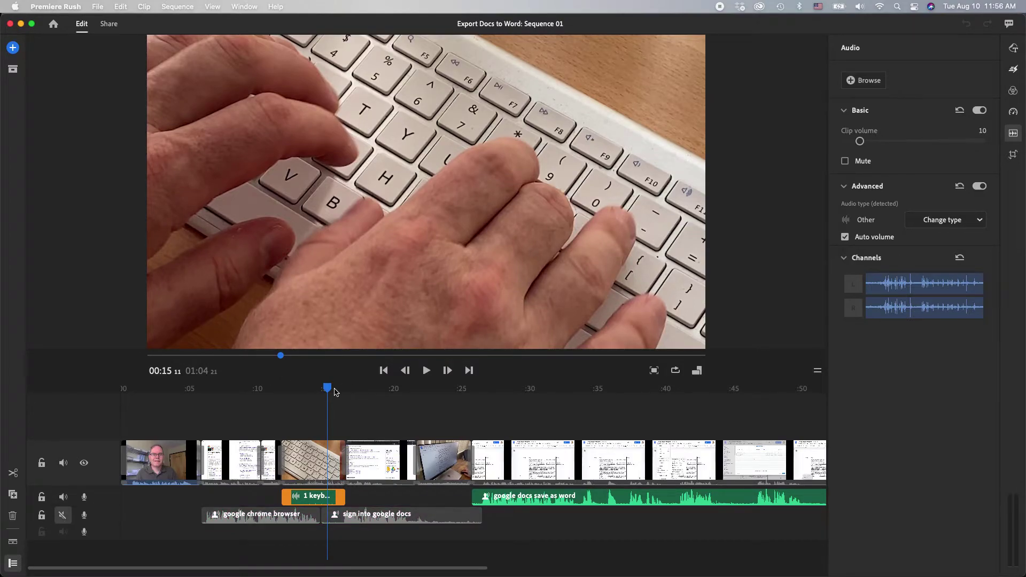
left_click_drag(327, 388, 295, 390)
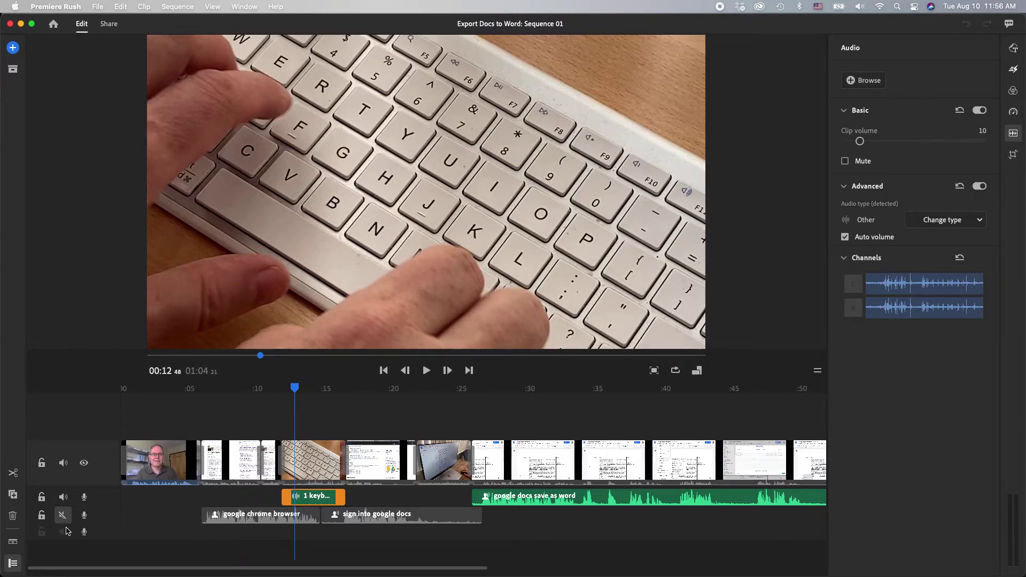
left_click(432, 373)
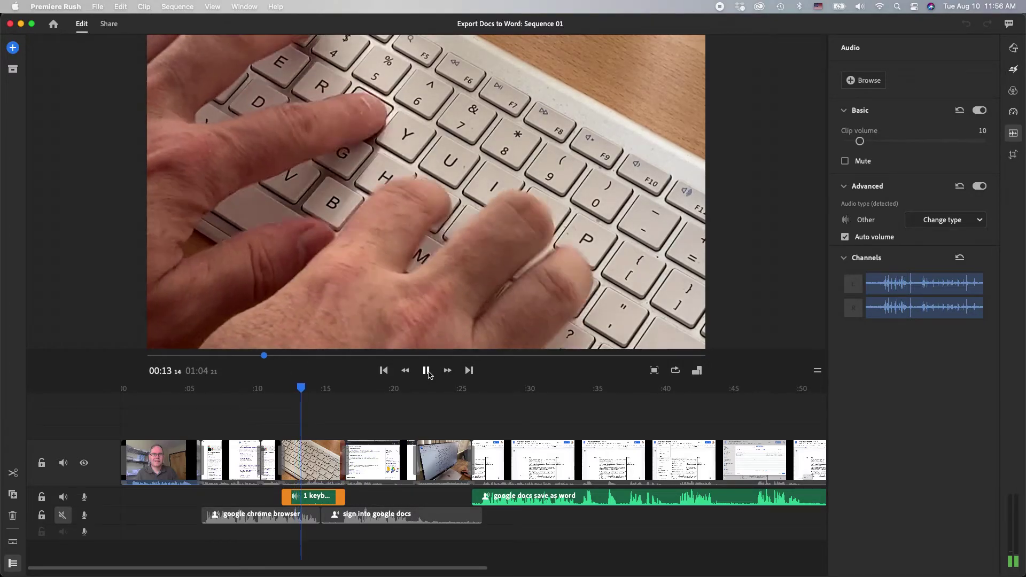
left_click_drag(860, 143, 920, 141)
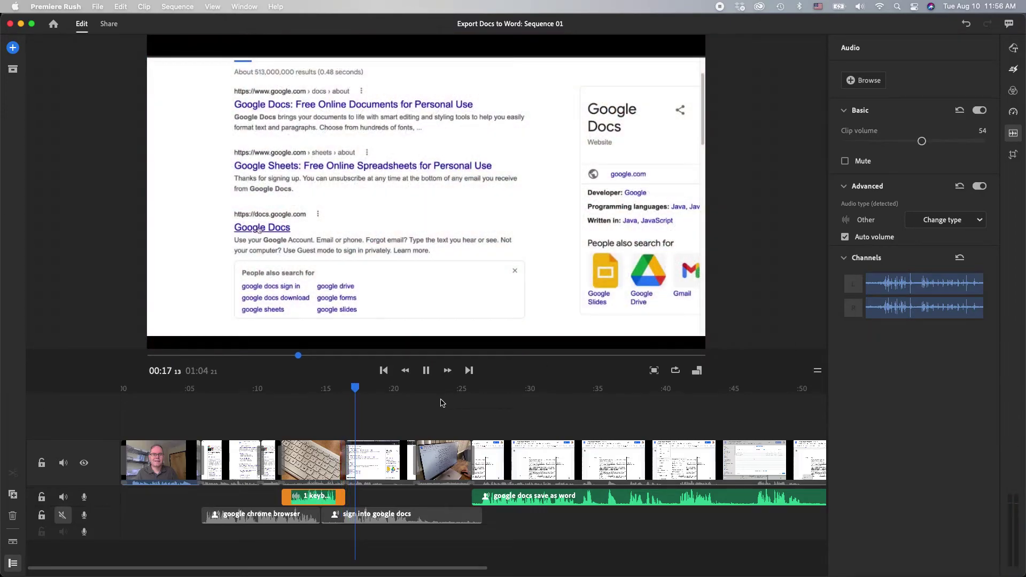
left_click(426, 370)
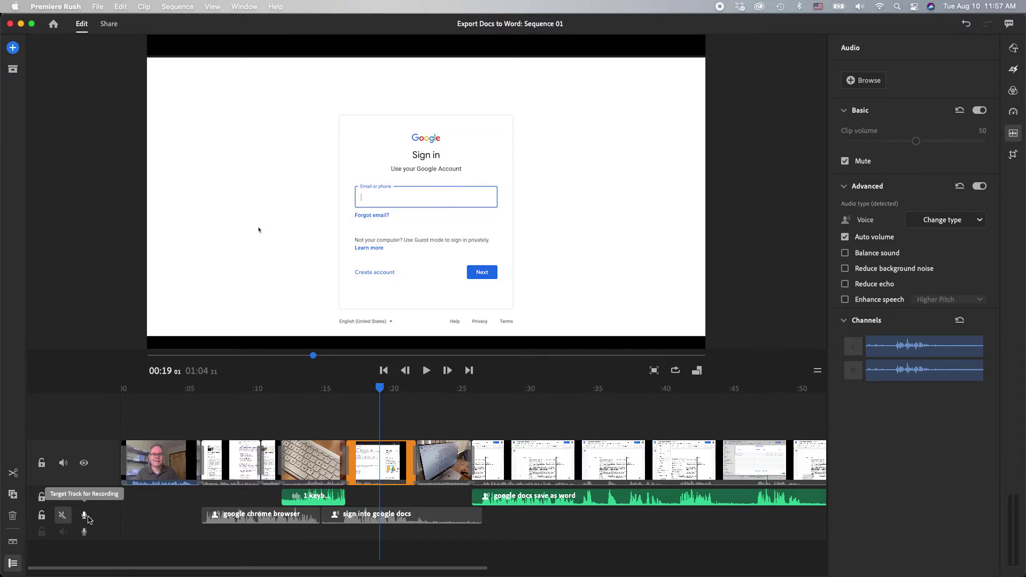
- Look over the types of content that can be added to the project
left_click(13, 49)
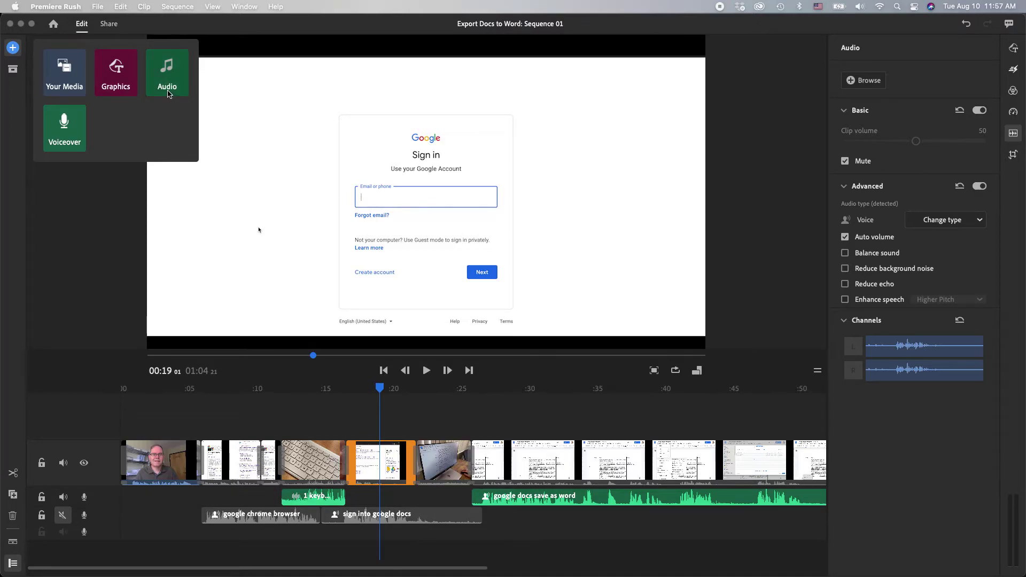
left_click(761, 264)
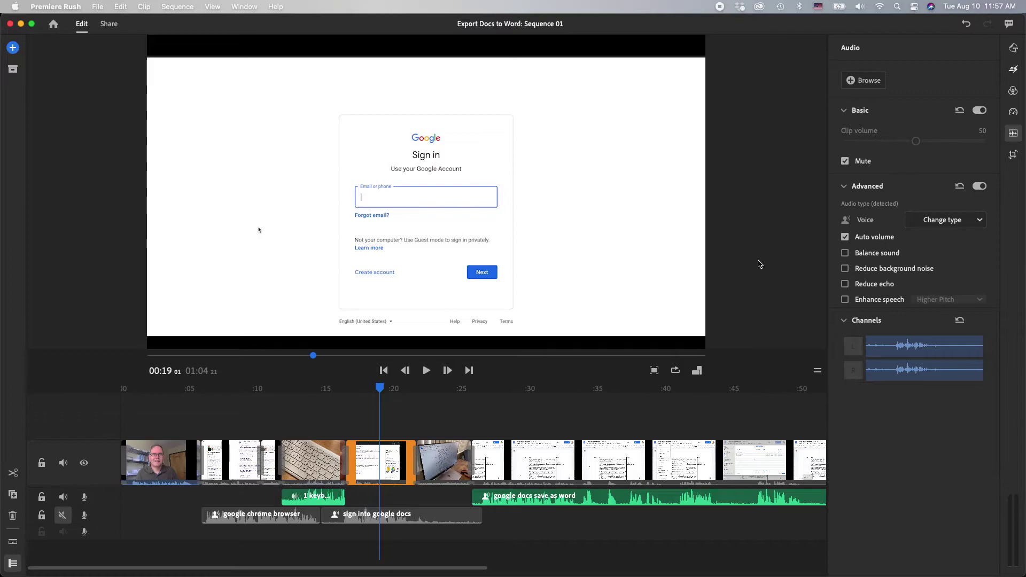
- Switch to Canva in Chrome and open the design Video: Tired of hunting Google
key("super+Tab")
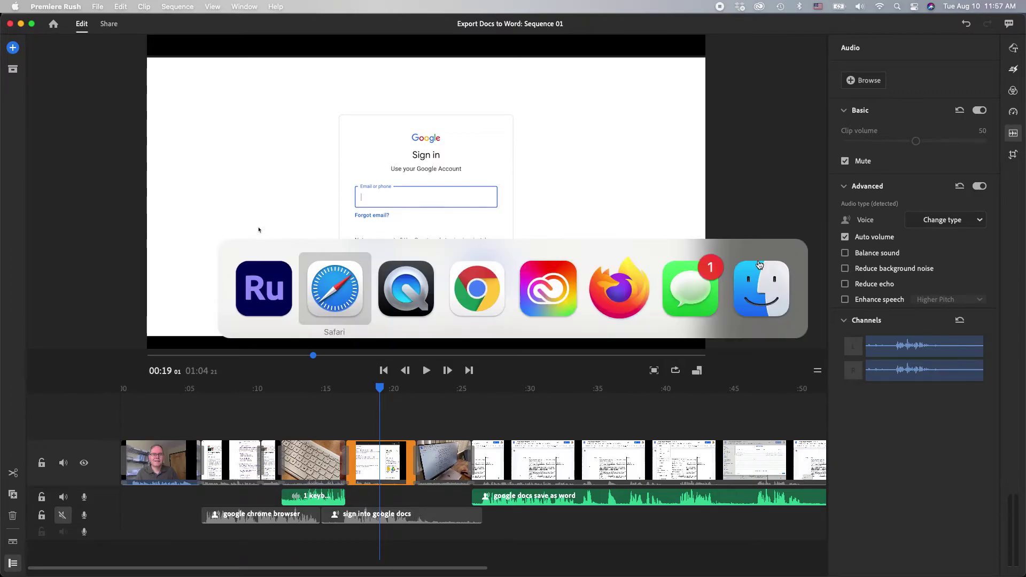
key("super+Tab")
key("super+Tab")
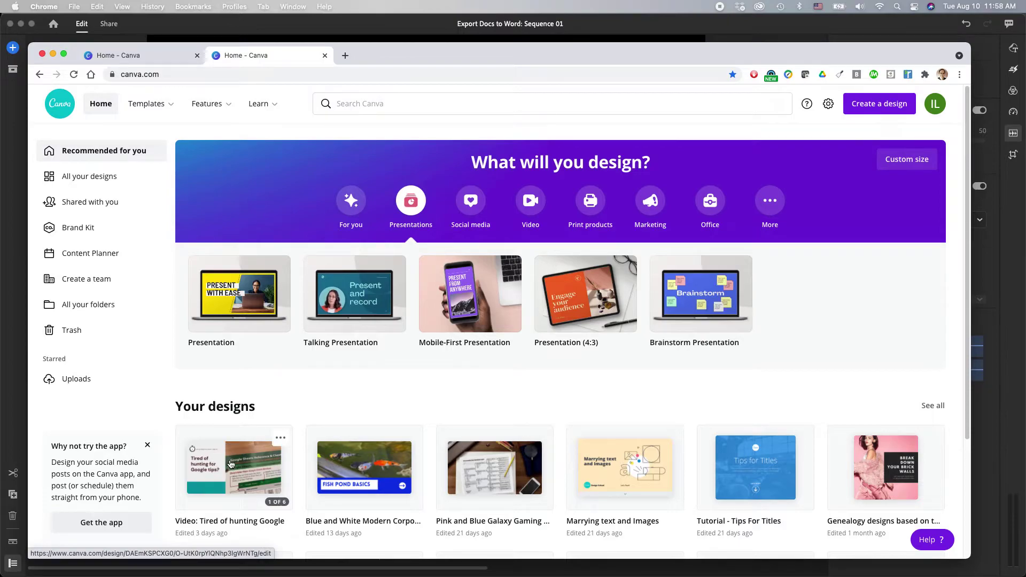
left_click(248, 472)
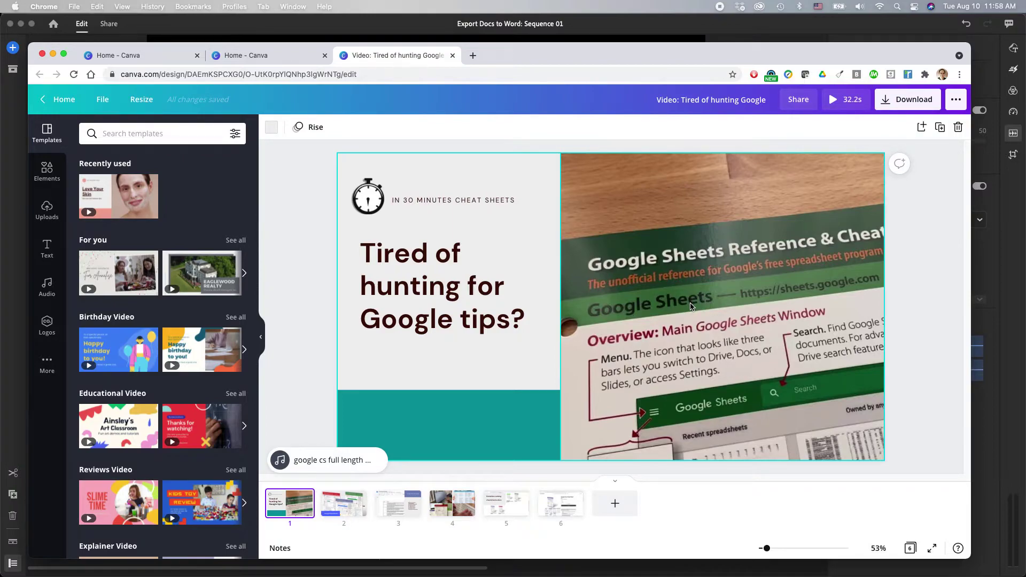
- Look through the design's uploaded images, audio files and videos
mouse_move(115, 192)
left_click(48, 211)
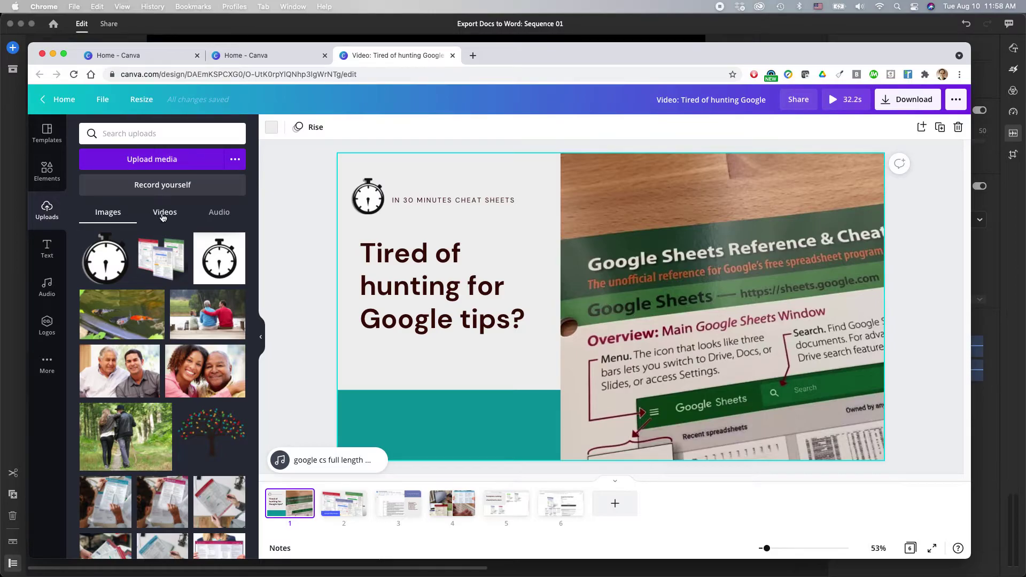
left_click(218, 214)
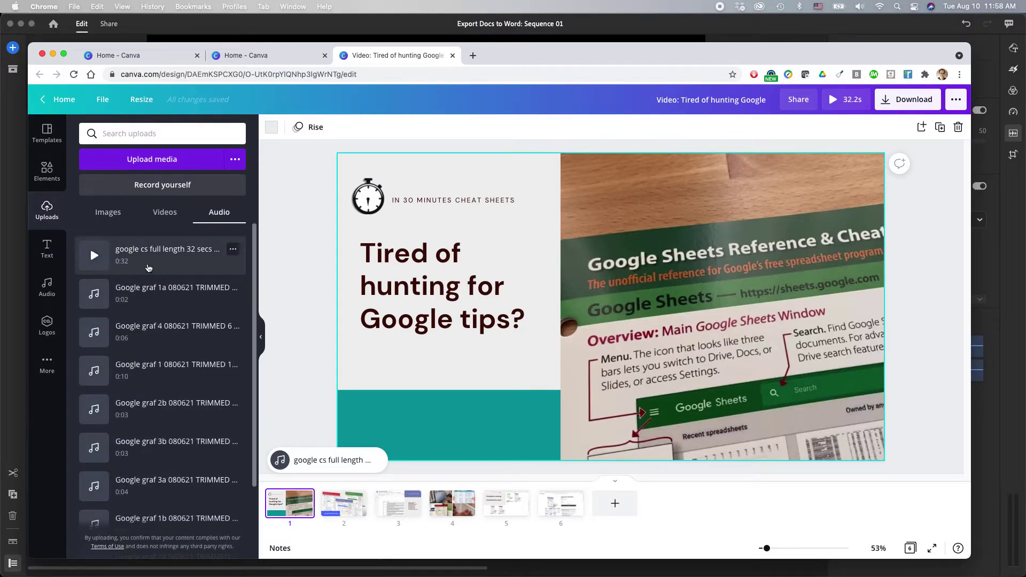
mouse_move(153, 265)
left_mouse_down()
mouse_move(298, 355)
mouse_move(160, 256)
mouse_move(139, 253)
left_mouse_up()
left_click(158, 216)
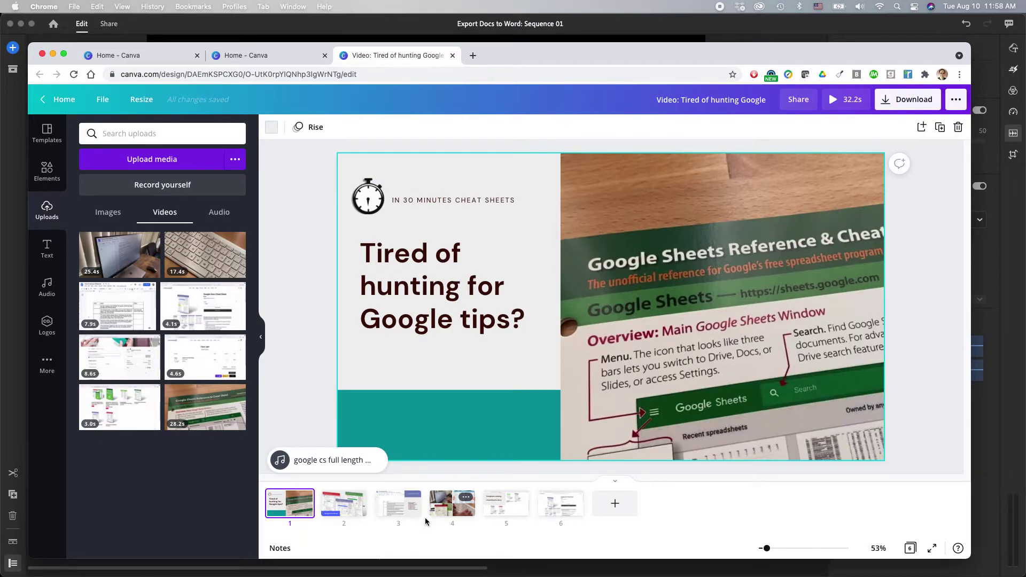
- View pages 2 to 6 of the video design one after another
left_click(344, 506)
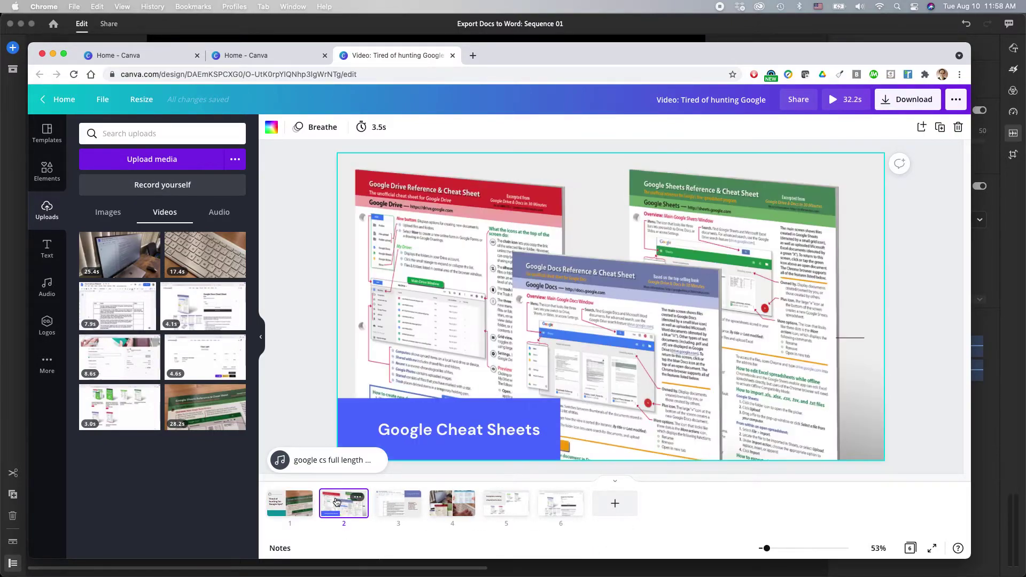
left_click(392, 503)
left_click(445, 505)
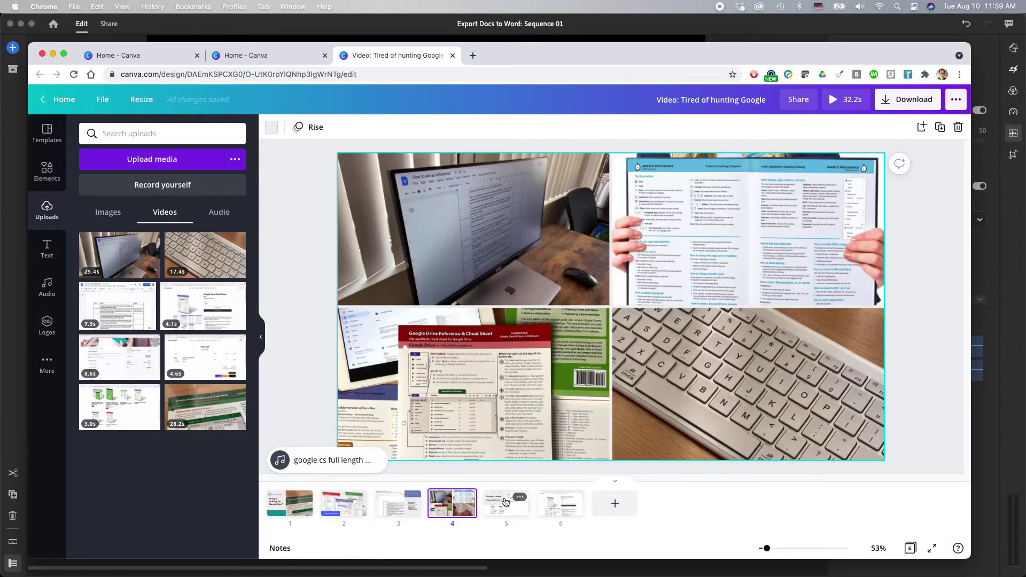
left_click(505, 502)
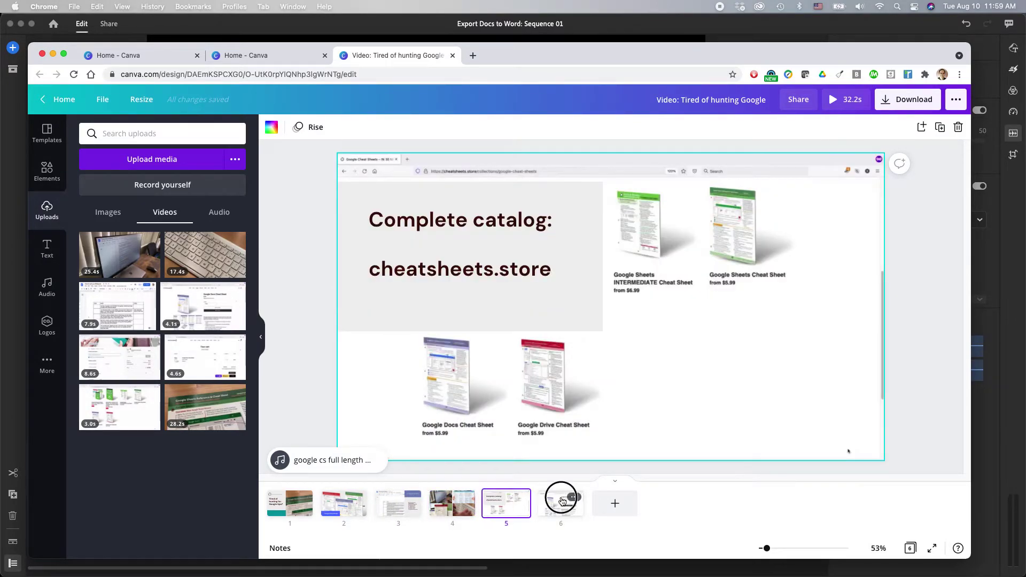
left_click(564, 499)
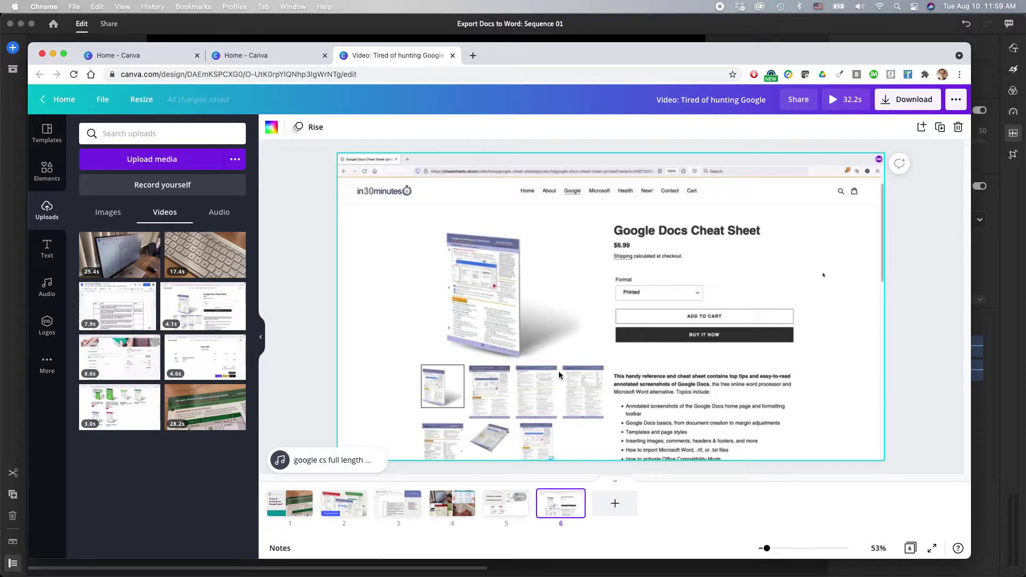
- Open the trim controls for the Google Docs Cheat Sheet video on page 6
left_click(528, 294)
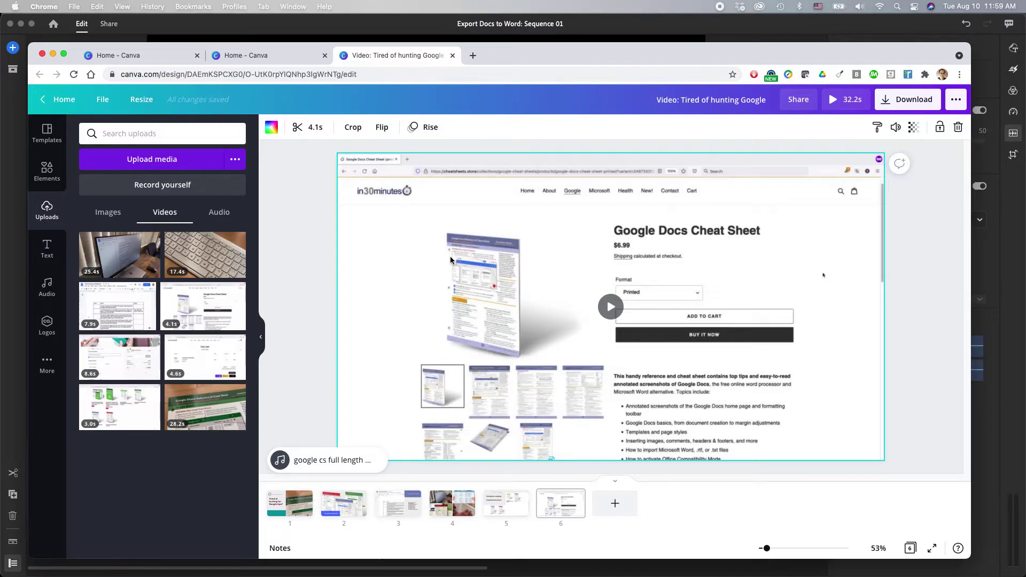
left_click(305, 127)
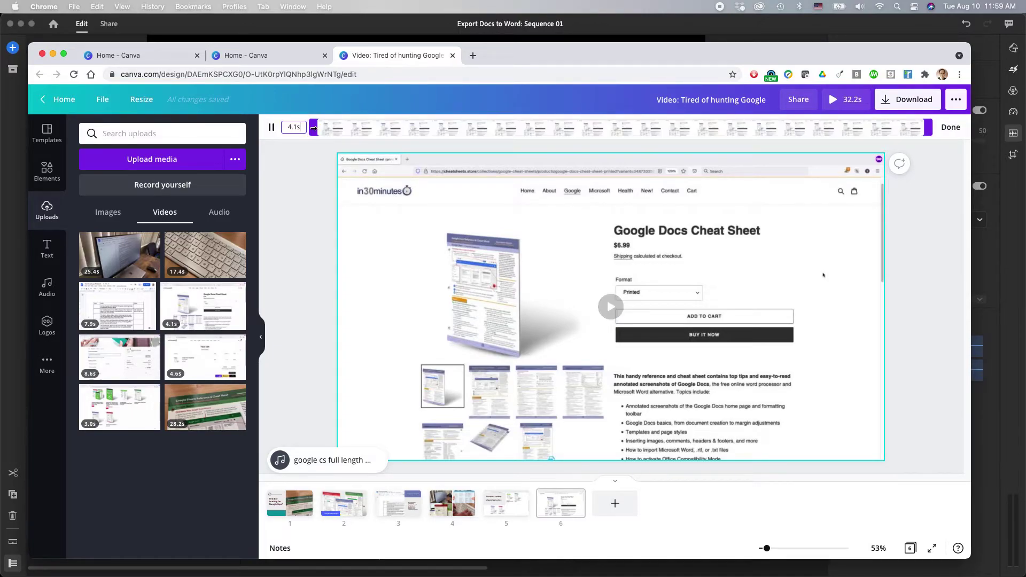
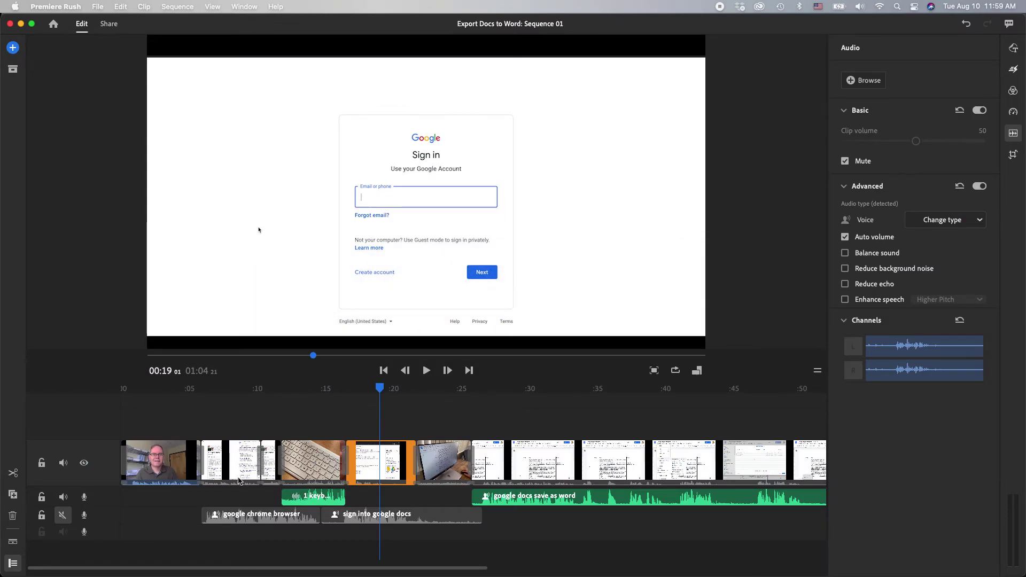
- Switch from Premiere Rush back to Canva in Chrome and view the uploaded audio files
key("super+Tab")
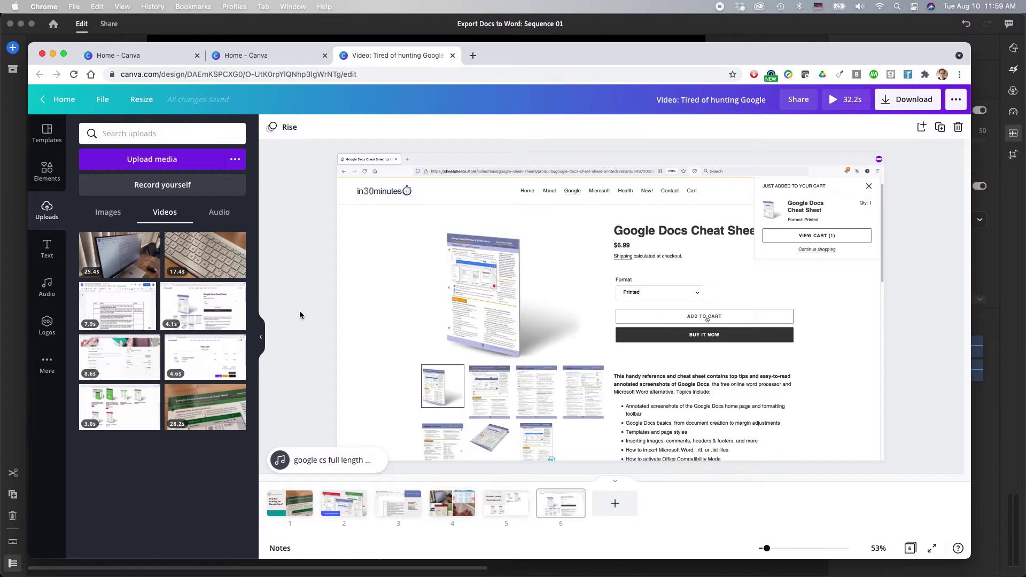
left_click(219, 214)
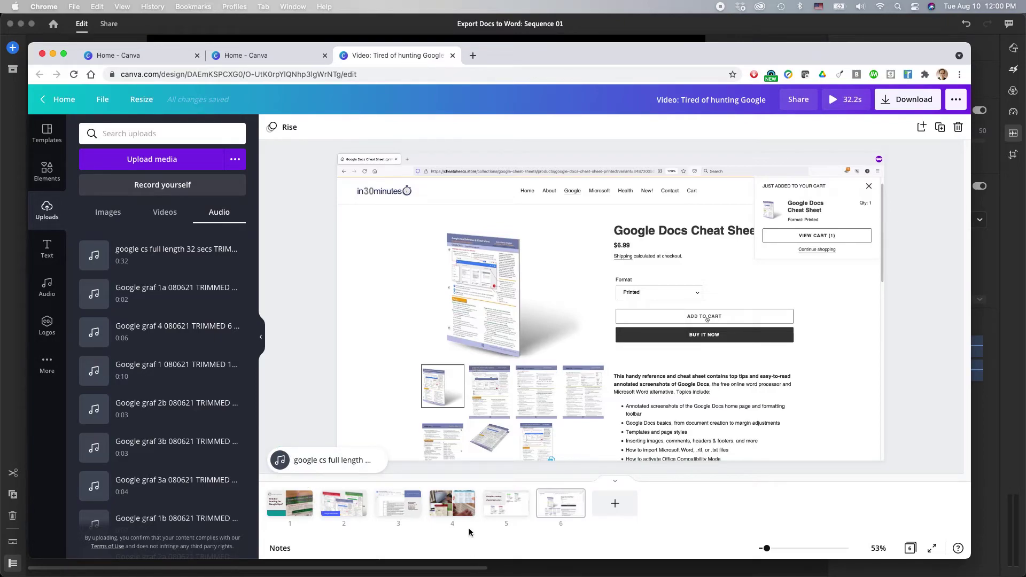
- Show page 4 of the video design and look through the grid layouts in the elements library
left_click(439, 506)
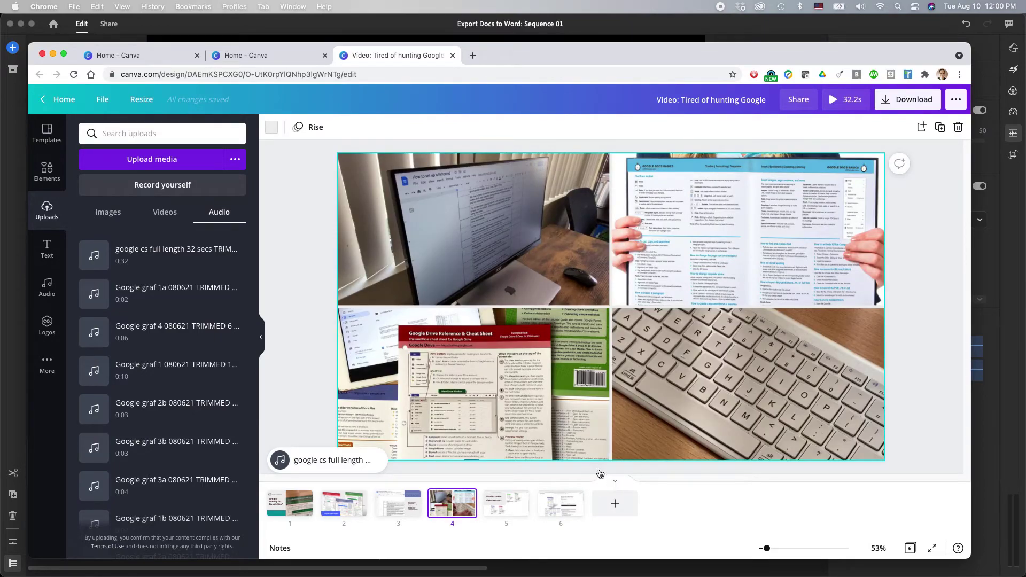
left_click(47, 179)
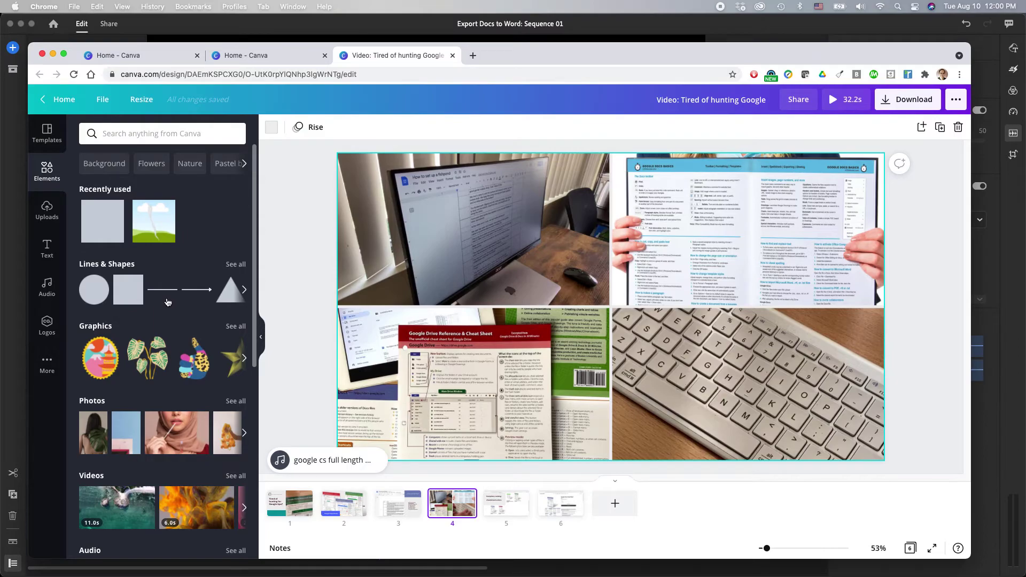
scroll(167, 302, "down", 7)
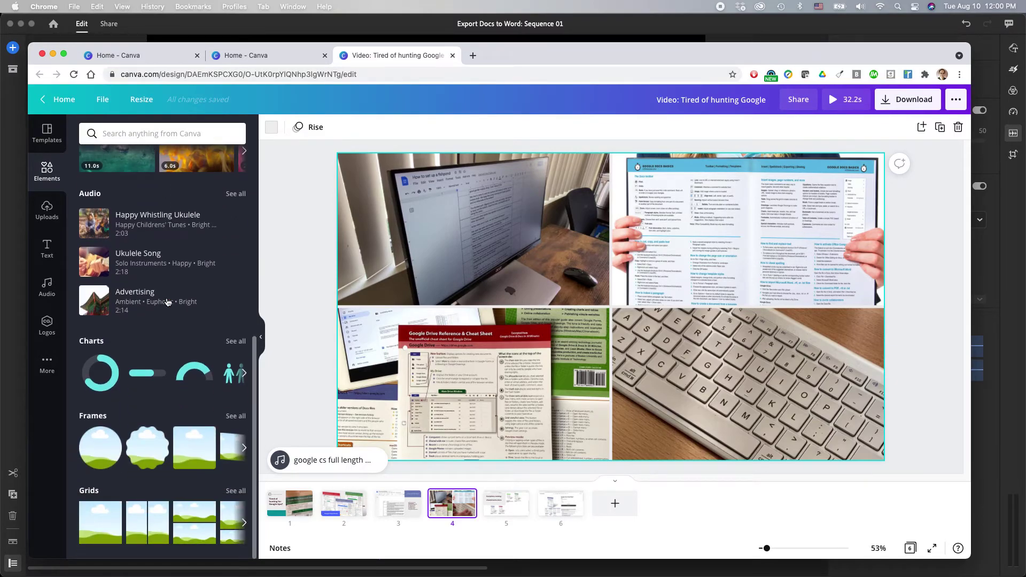
left_click(240, 493)
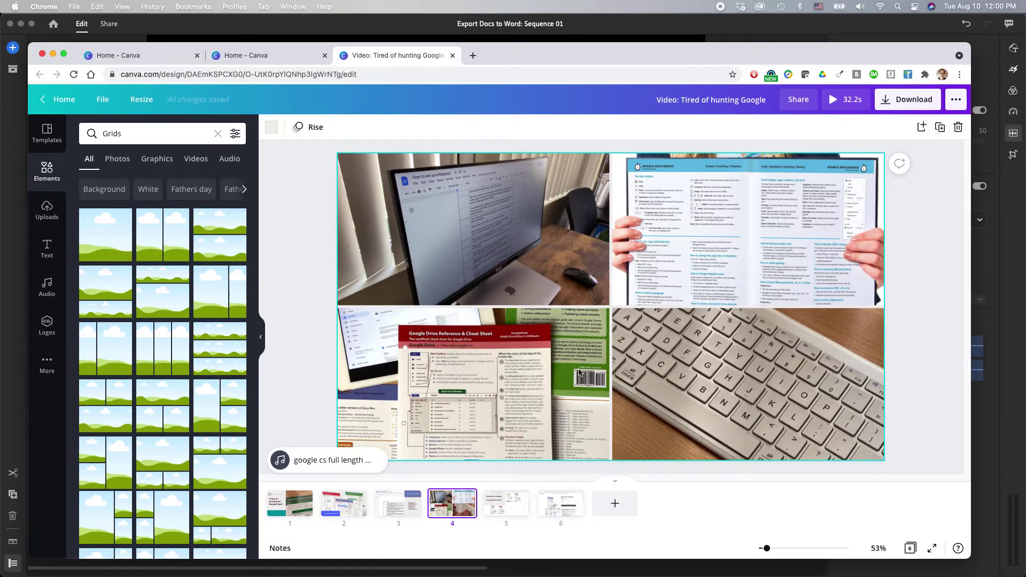
scroll(192, 443, "down", 2)
scroll(192, 442, "down", 5)
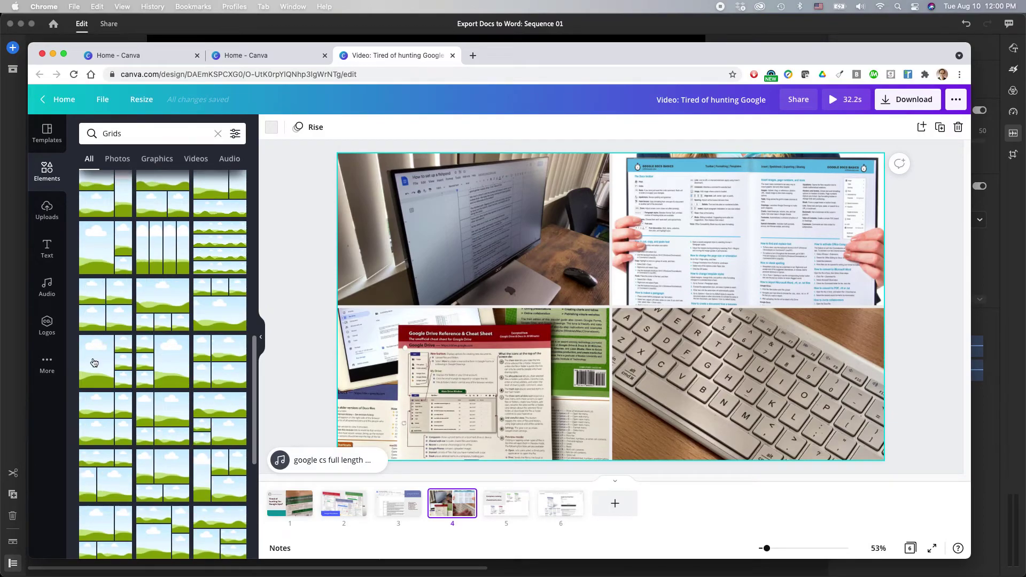
- Try a two-by-two grid on page 4, browse the uploaded videos as possible content, and undo the grid
left_click(103, 301)
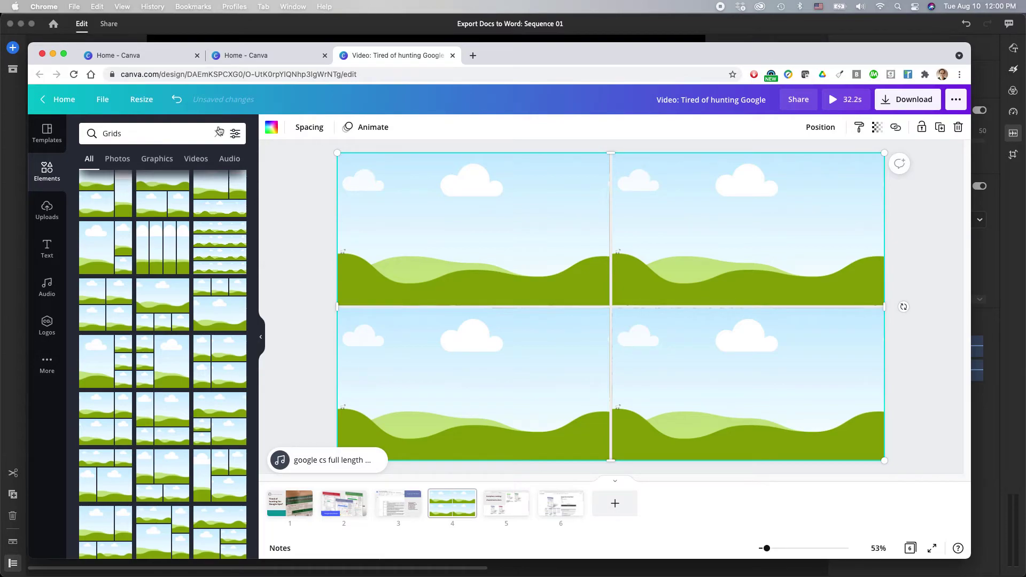
left_click(187, 160)
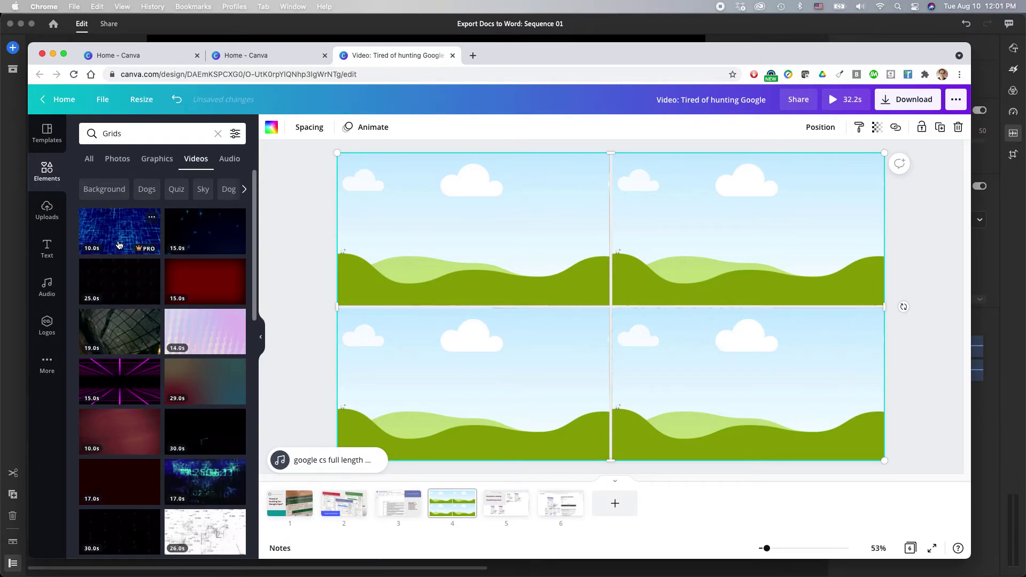
left_click(46, 208)
left_click(166, 212)
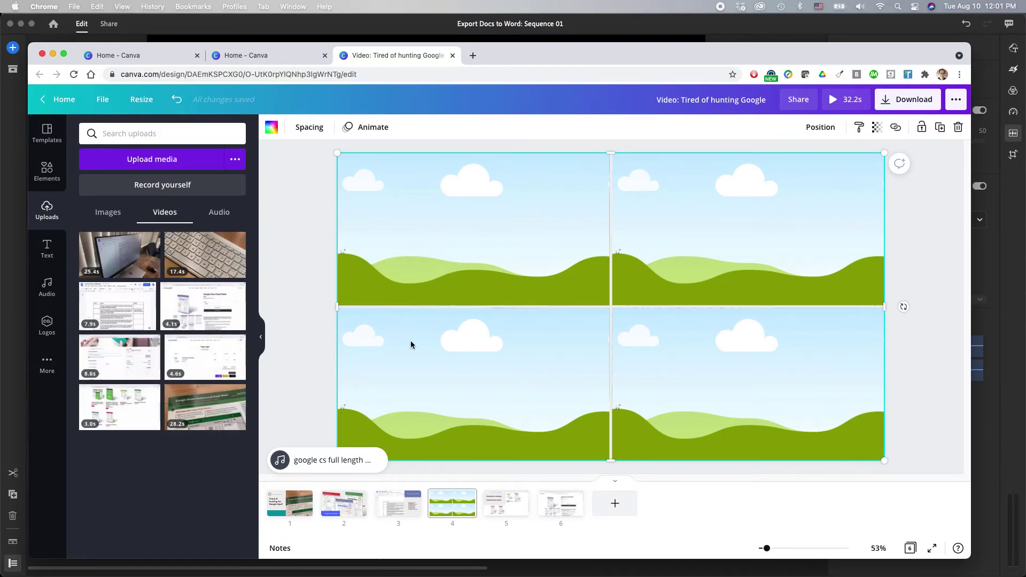
key("super+z")
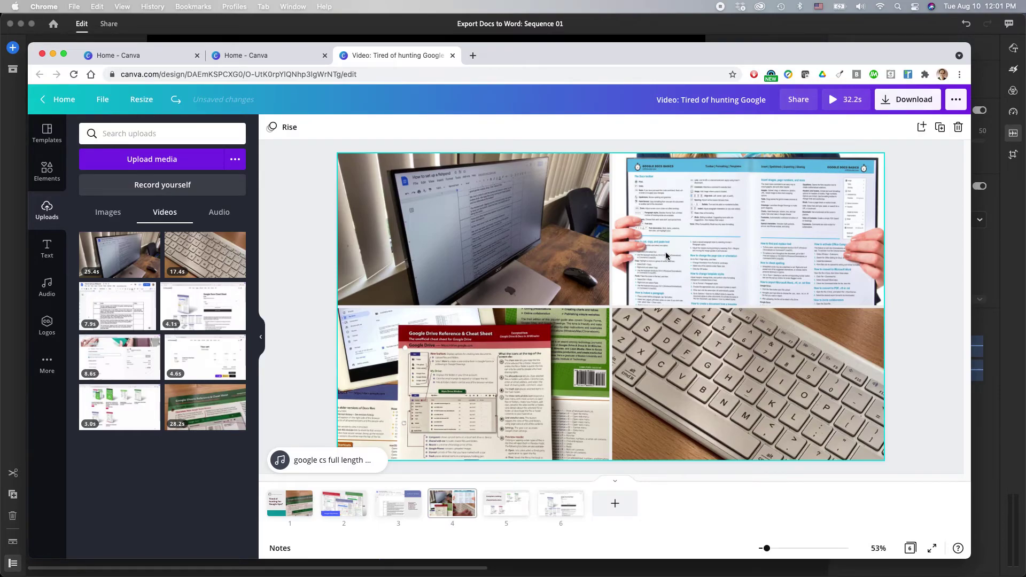
- Play a preview of the video design and close it
left_click(845, 104)
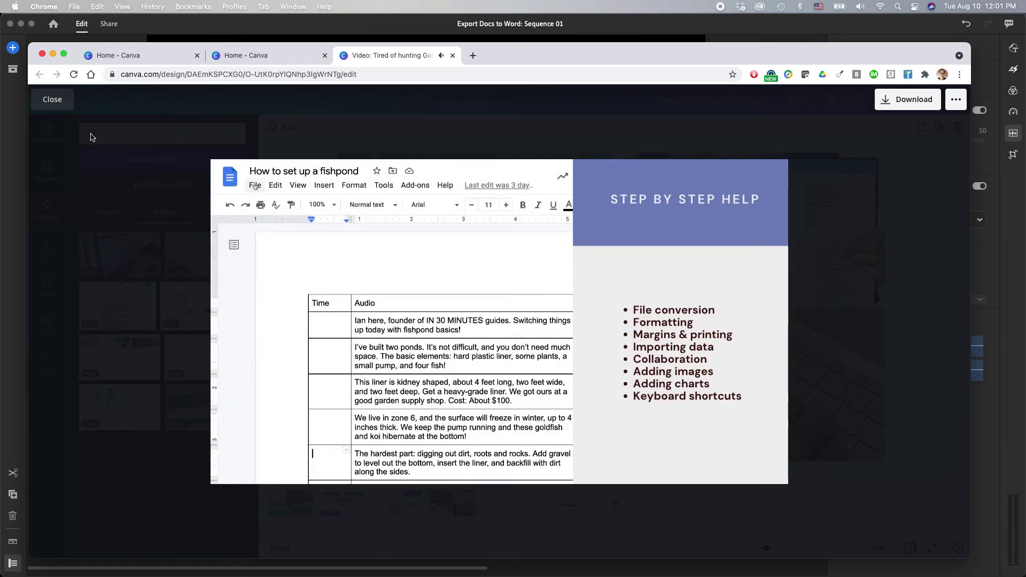
left_click(50, 102)
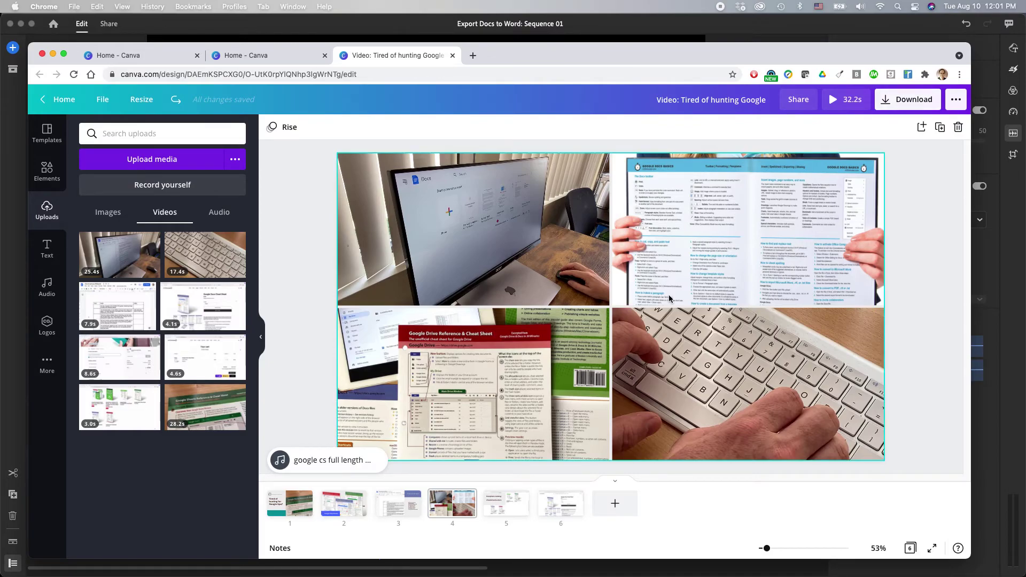
- Switch back and forth between Canva in Chrome and Premiere Rush to compare the page layout with the timeline
key("super+Tab")
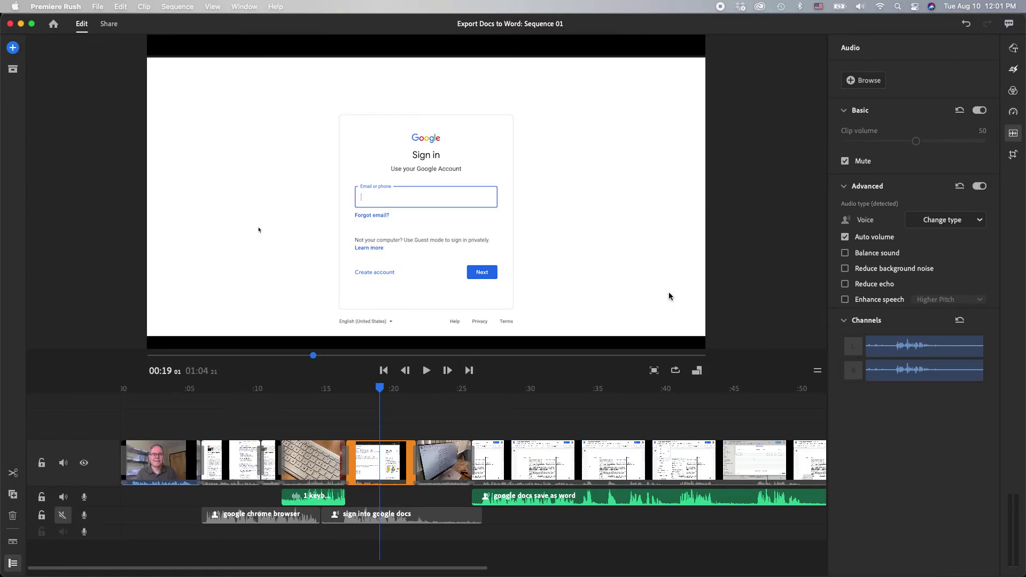
key("super+Tab")
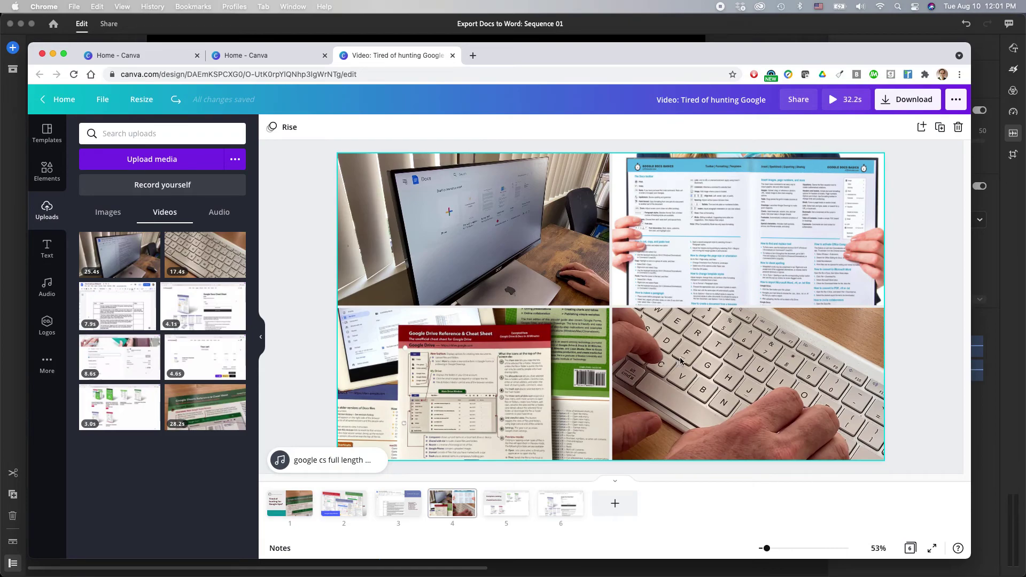
left_click(264, 245)
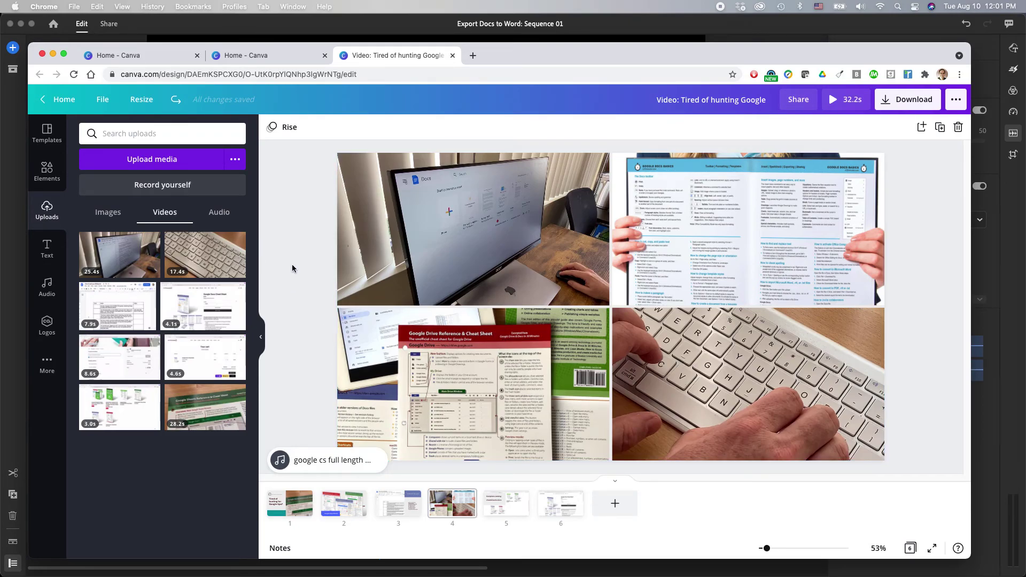
key("super+Tab")
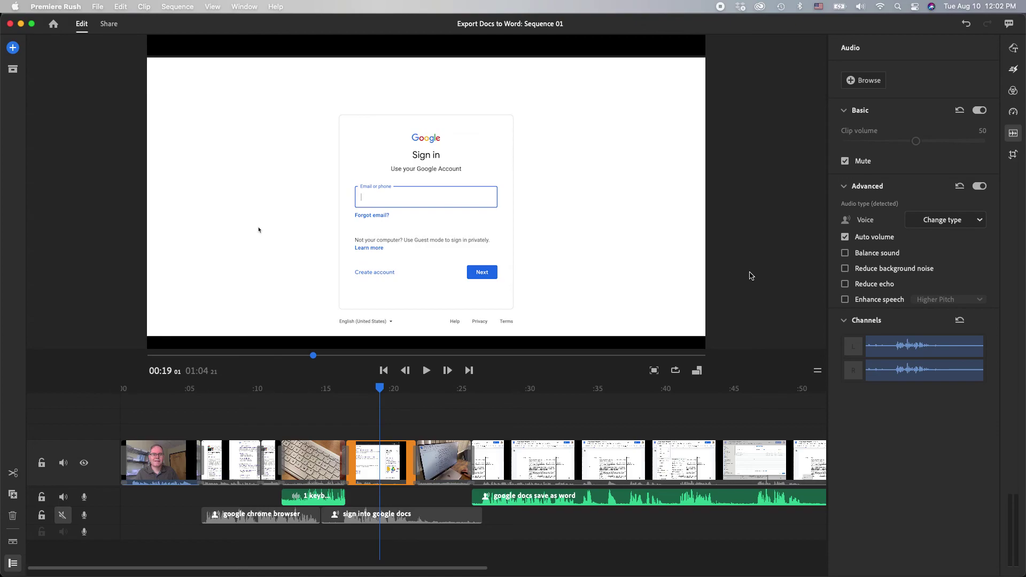
key("super+Tab")
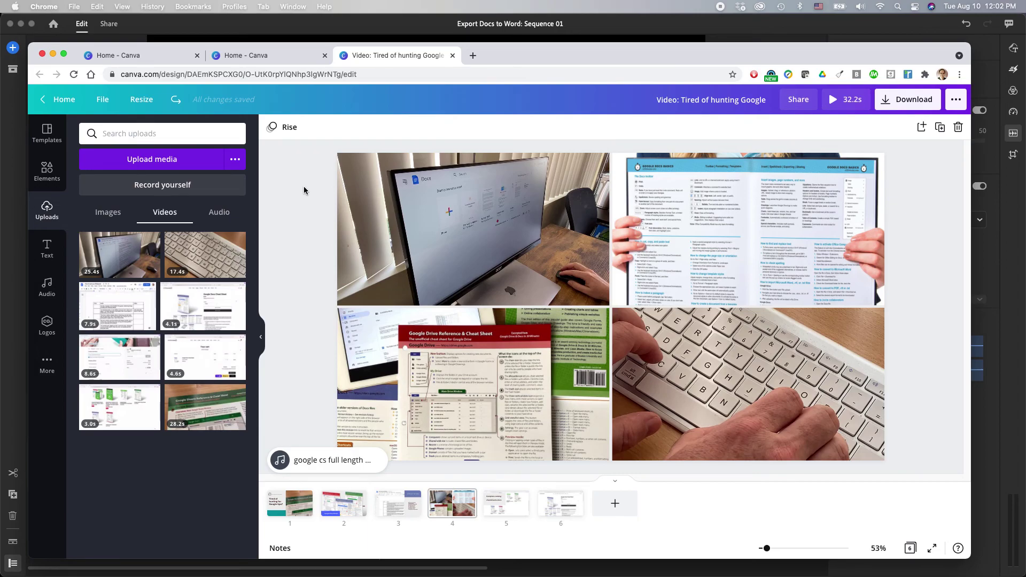
key("super+Tab")
key("super+Tab")
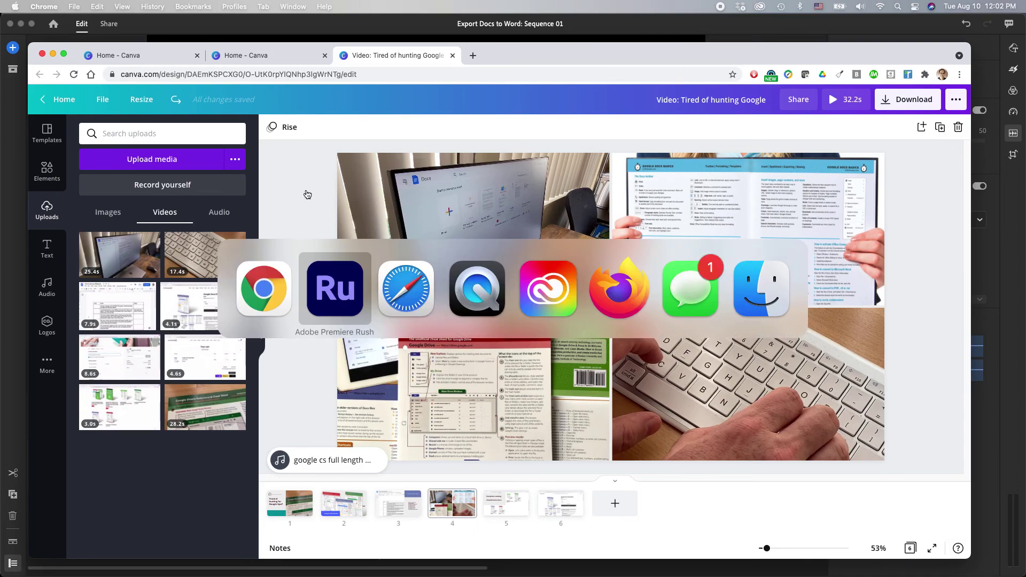